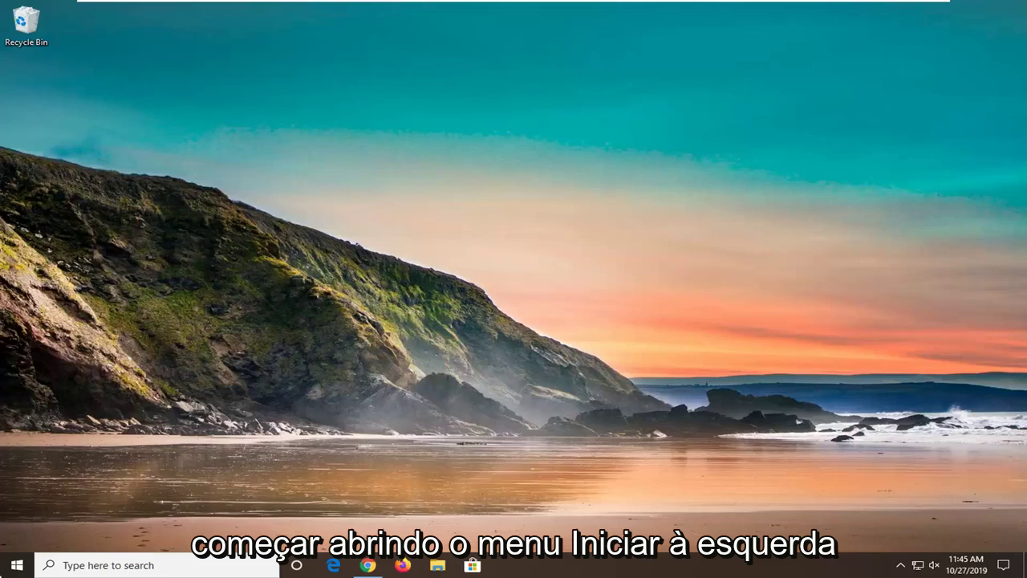
Search for regedit, run Registry Editor as administrator and allow it to make changes to the device.
{"action": "left_click", "coordinate": [17, 565]}
{"action": "mouse_move", "coordinate": [28, 517]}
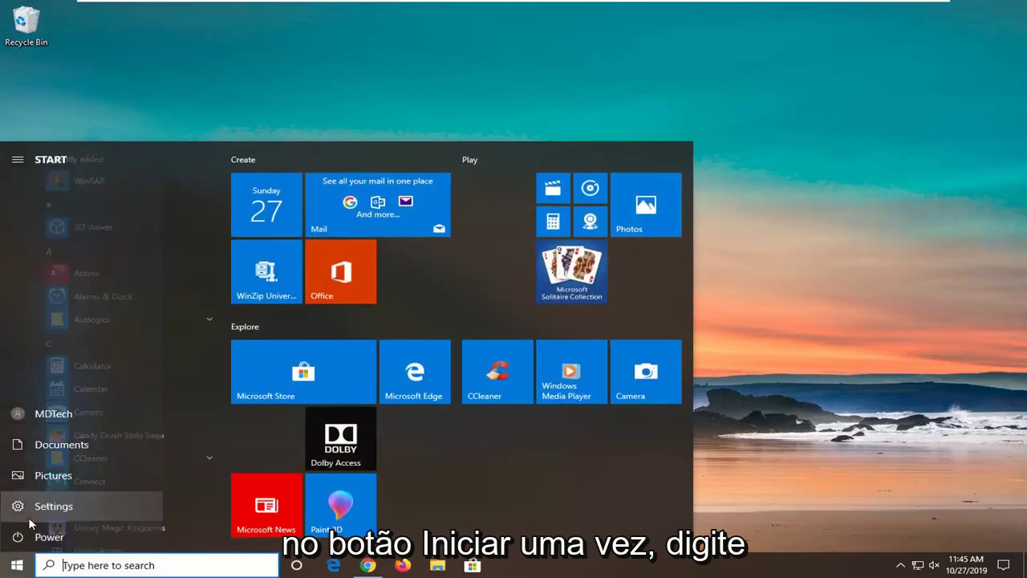
{"action": "type", "text": "regedit"}
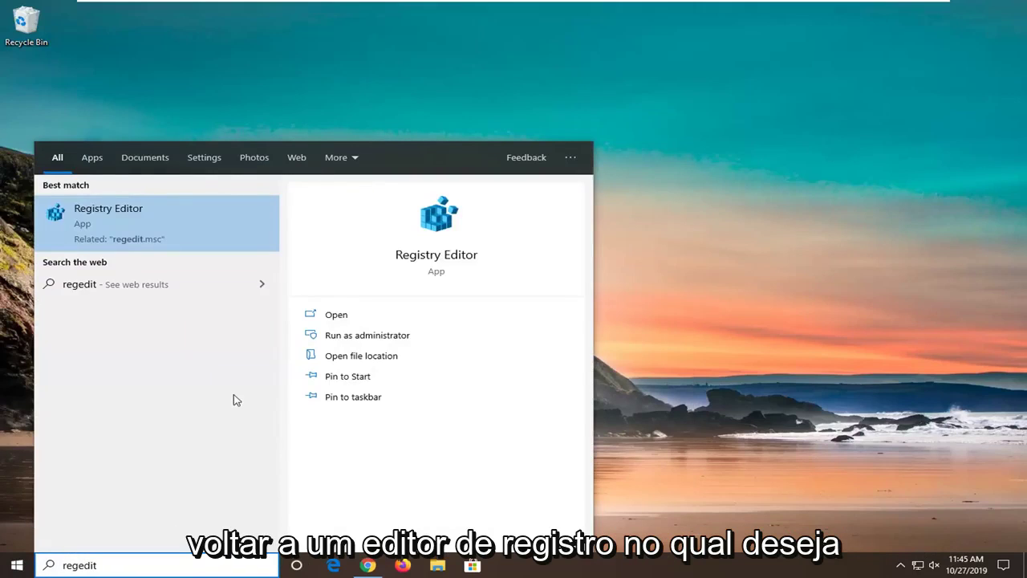
{"action": "right_click", "coordinate": [121, 219]}
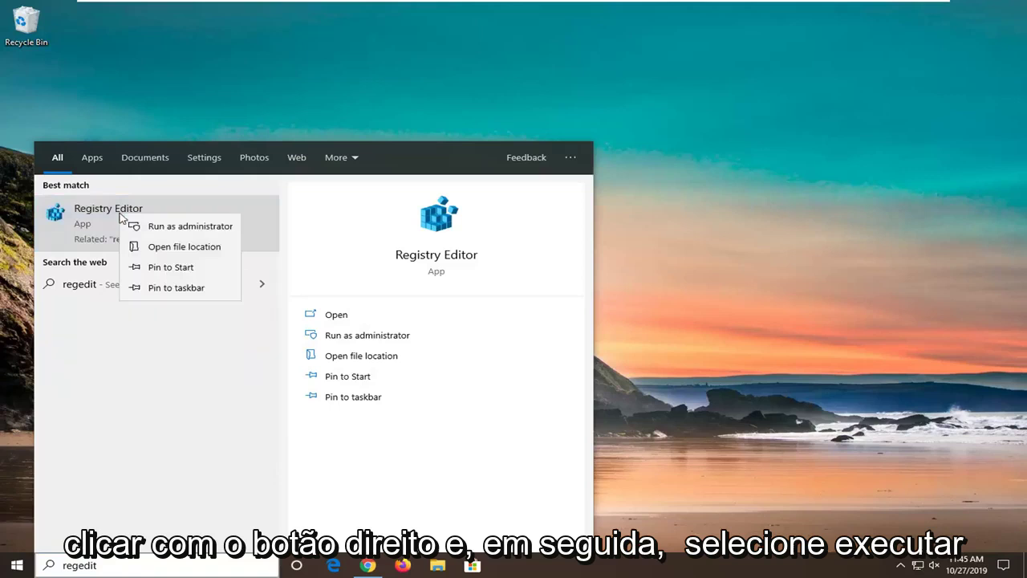
{"action": "left_click", "coordinate": [200, 228]}
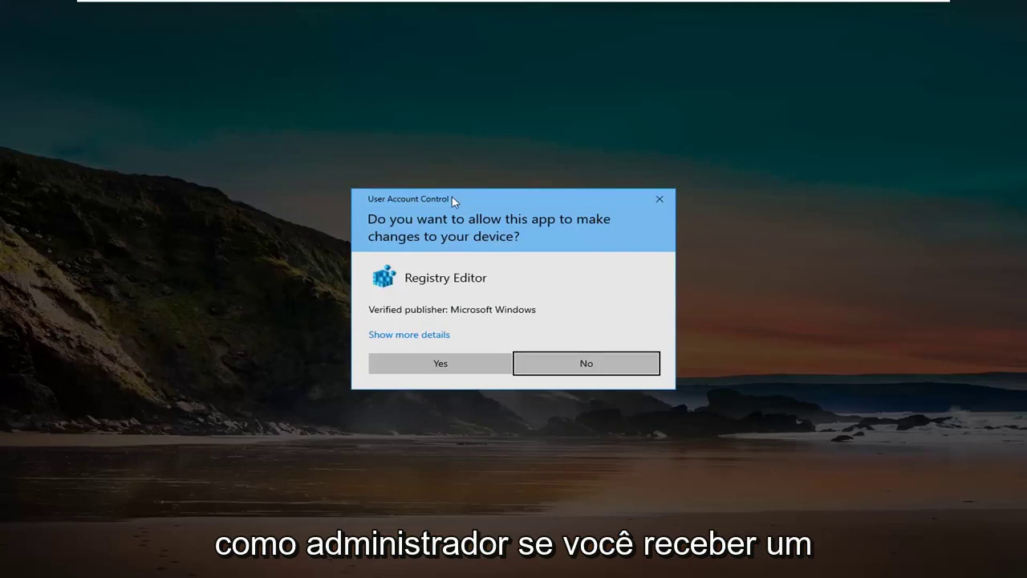
{"action": "left_click", "coordinate": [438, 366]}
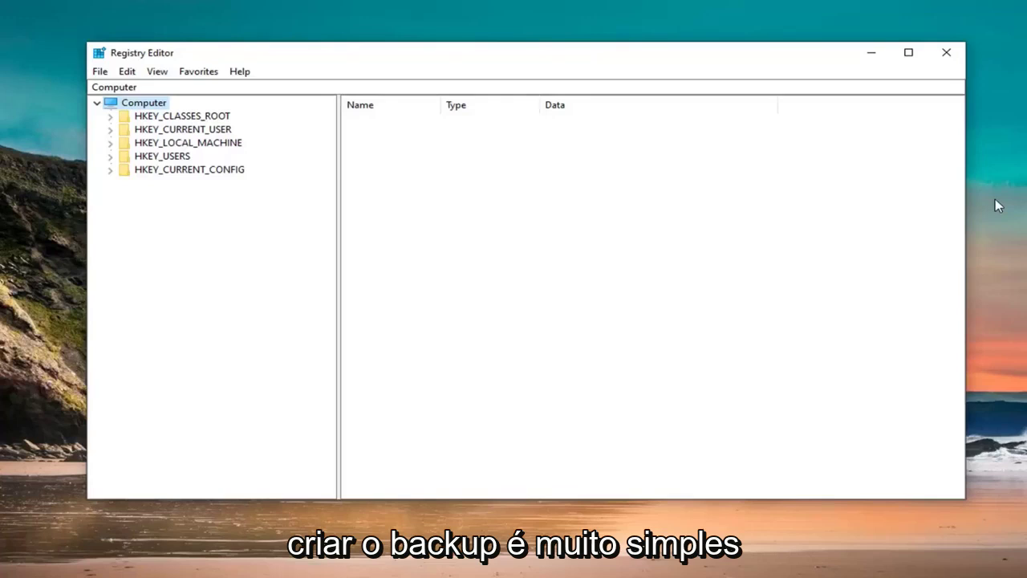
{"action": "left_click", "coordinate": [100, 72]}
{"action": "left_click", "coordinate": [128, 105]}
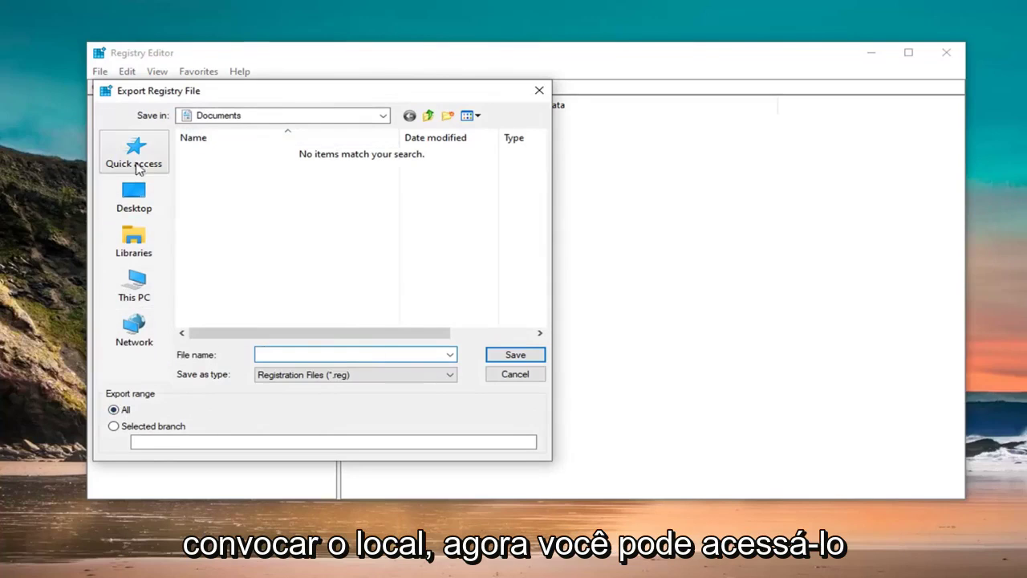
{"action": "left_click", "coordinate": [510, 376]}
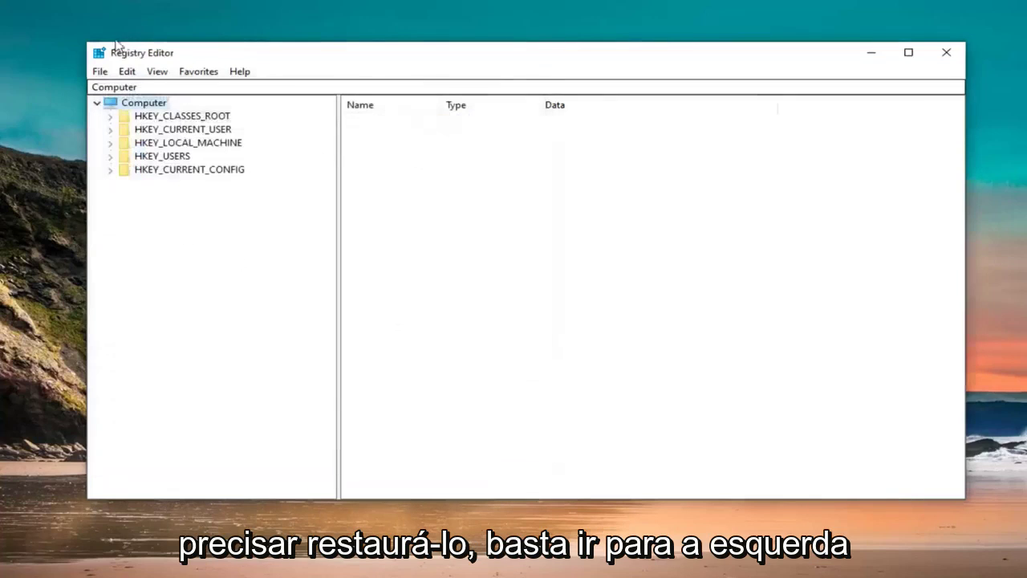
{"action": "left_click", "coordinate": [99, 72]}
{"action": "left_click", "coordinate": [201, 90]}
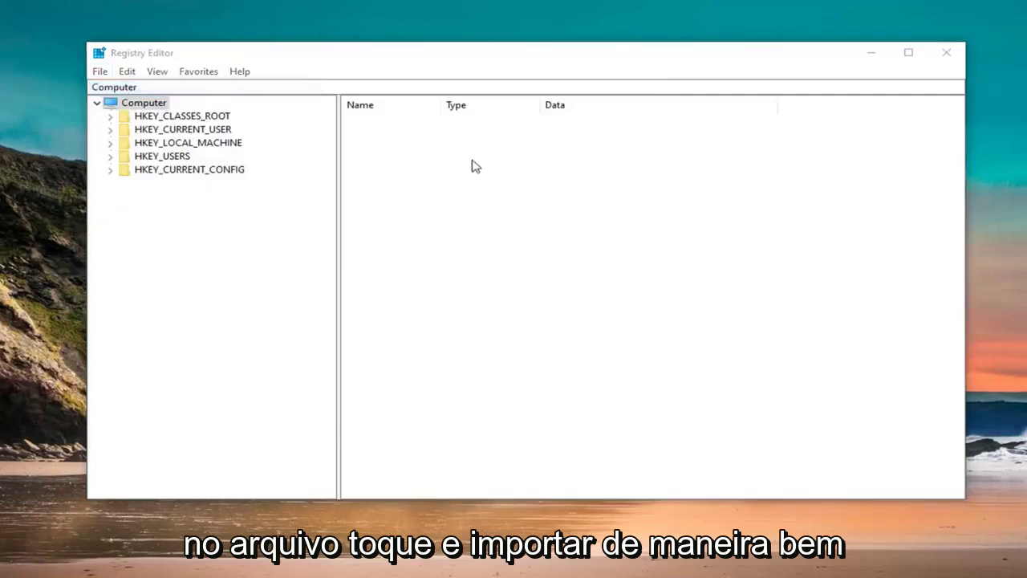
{"action": "left_click", "coordinate": [662, 92]}
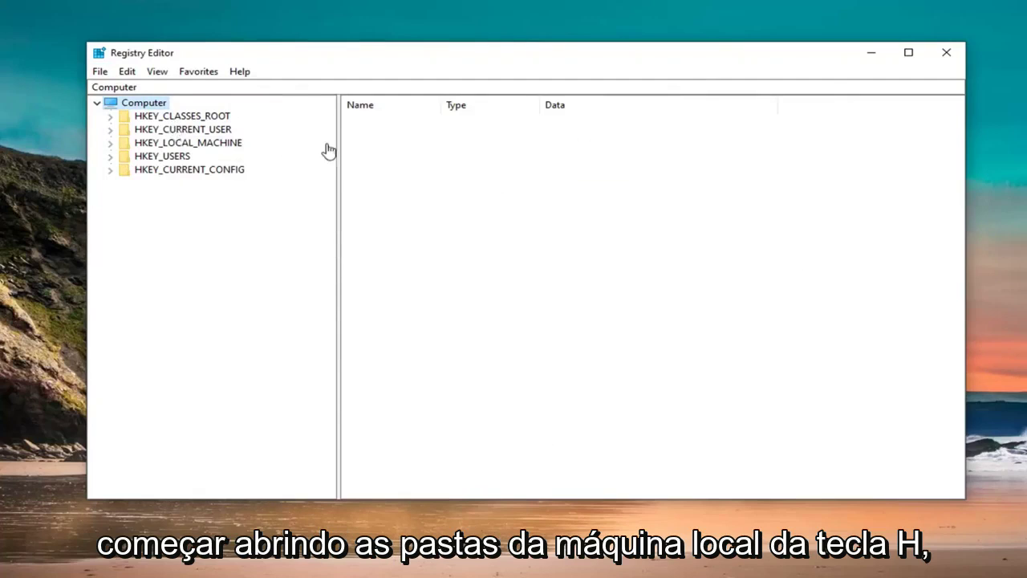
Open and expand the registry key HKEY_LOCAL_MACHINE\SOFTWARE\Policies\Microsoft\Windows Defender.
{"action": "left_click", "coordinate": [185, 146]}
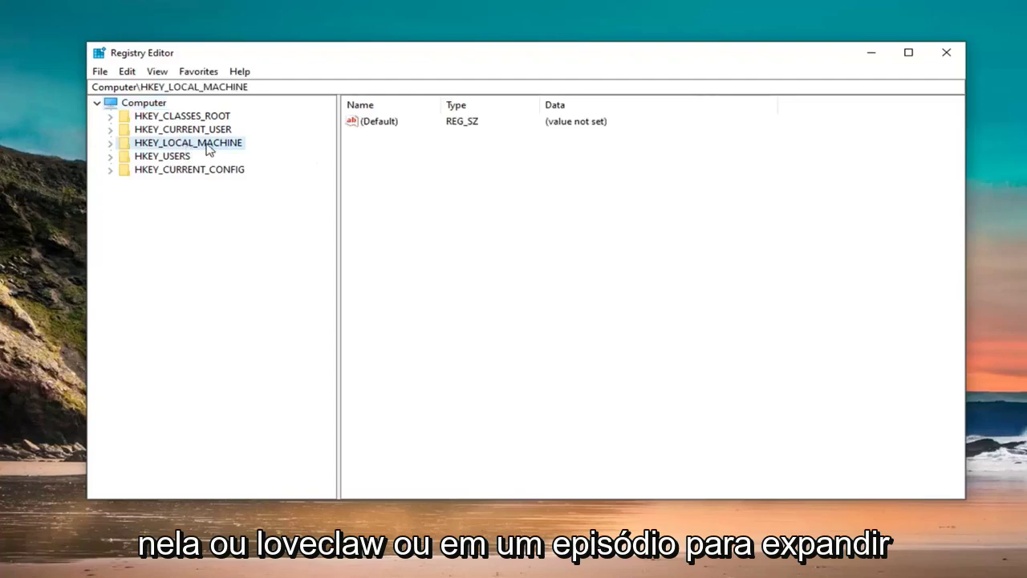
{"action": "double_click", "coordinate": [207, 149]}
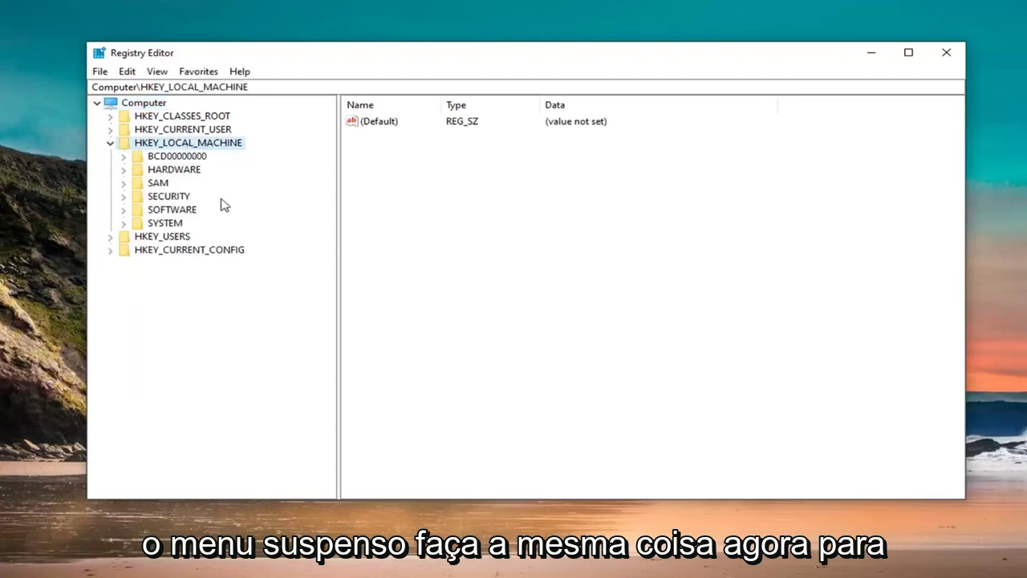
{"action": "left_click", "coordinate": [167, 210]}
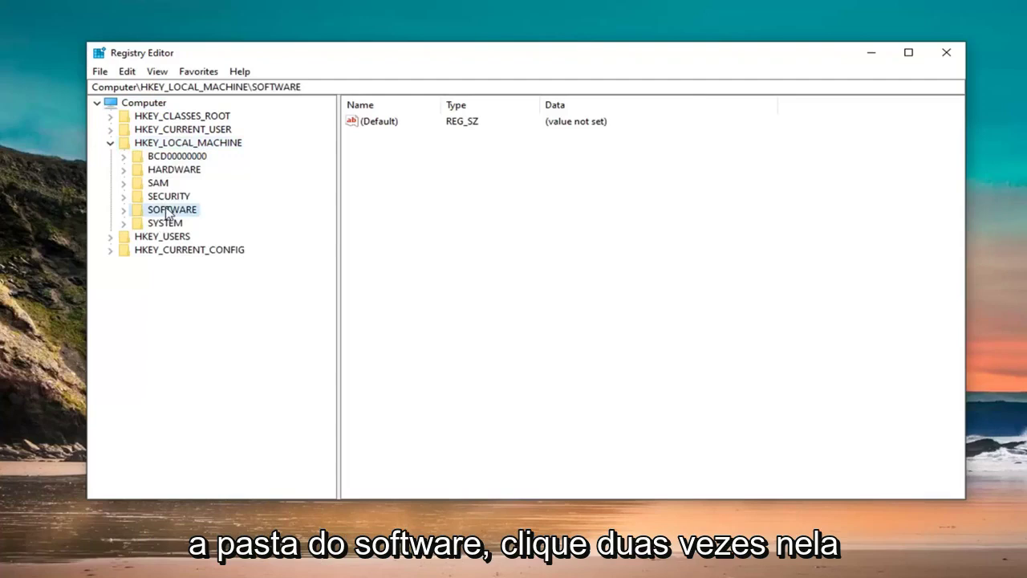
{"action": "double_click", "coordinate": [167, 211]}
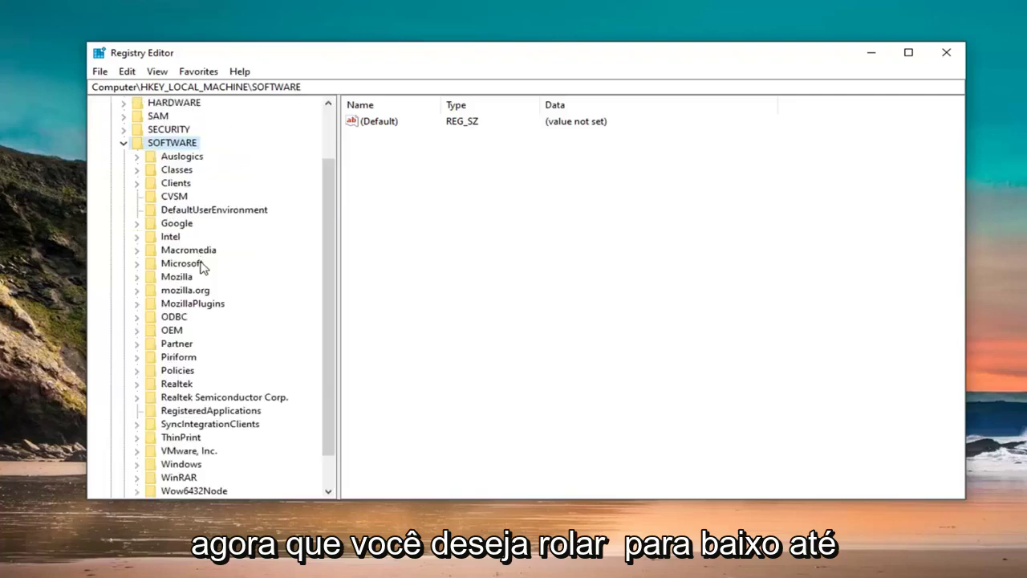
{"action": "scroll", "coordinate": [200, 267], "scroll_direction": "down", "scroll_amount": 1}
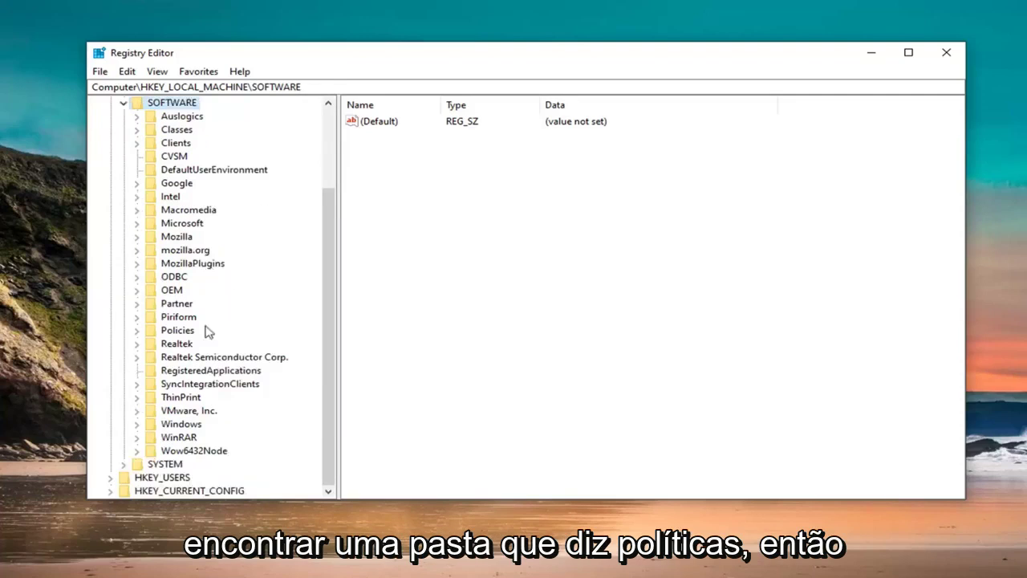
{"action": "left_click", "coordinate": [178, 330]}
{"action": "double_click", "coordinate": [178, 330]}
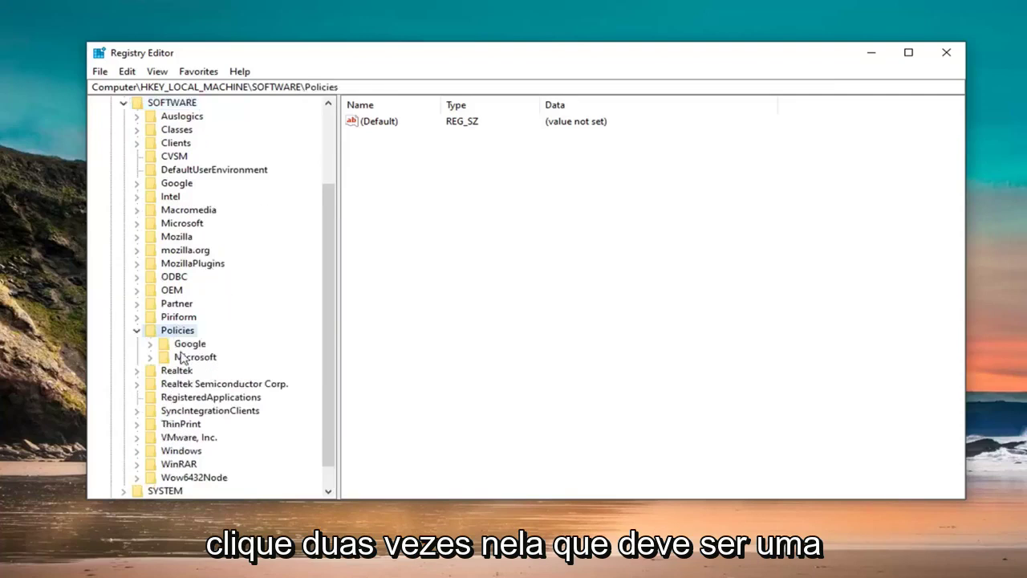
{"action": "left_click", "coordinate": [185, 361]}
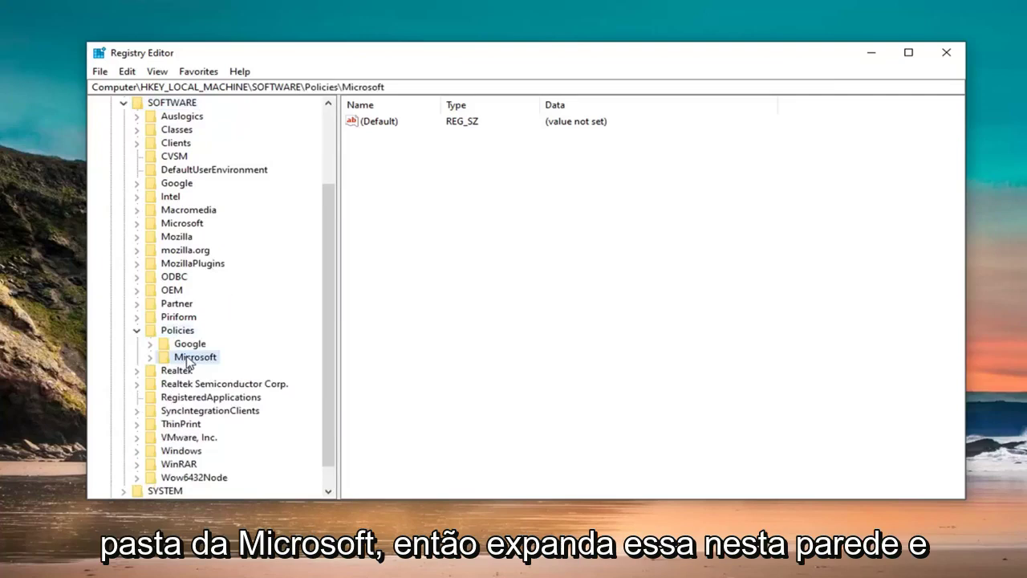
{"action": "double_click", "coordinate": [189, 362]}
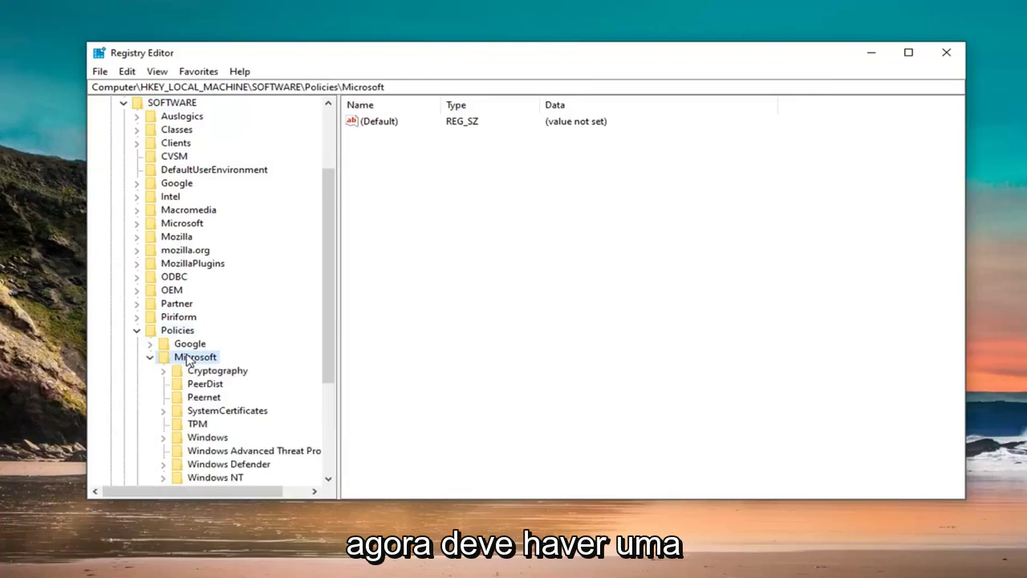
{"action": "scroll", "coordinate": [180, 397], "scroll_direction": "down", "scroll_amount": 1}
{"action": "left_click", "coordinate": [228, 425]}
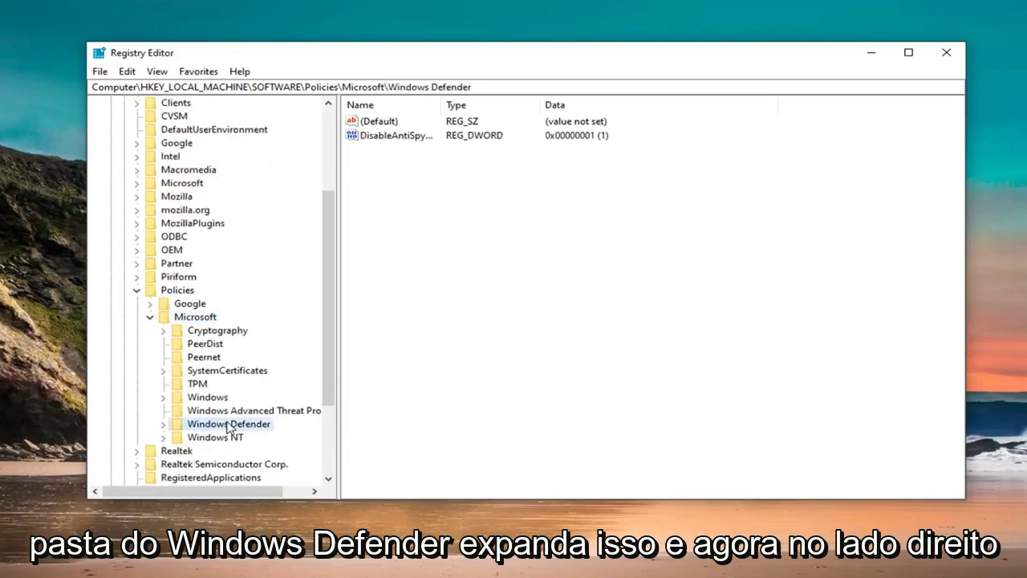
{"action": "double_click", "coordinate": [229, 425]}
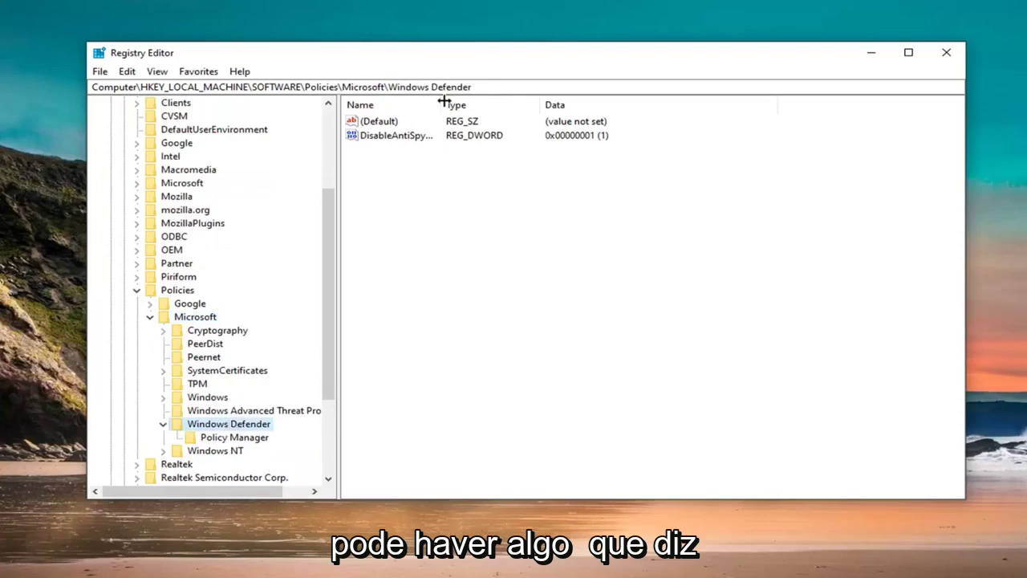
Widen the value name column and set the DisableAntiSpyware DWORD's value data to 0.
{"action": "left_click_drag", "start_coordinate": [442, 104], "coordinate": [504, 104]}
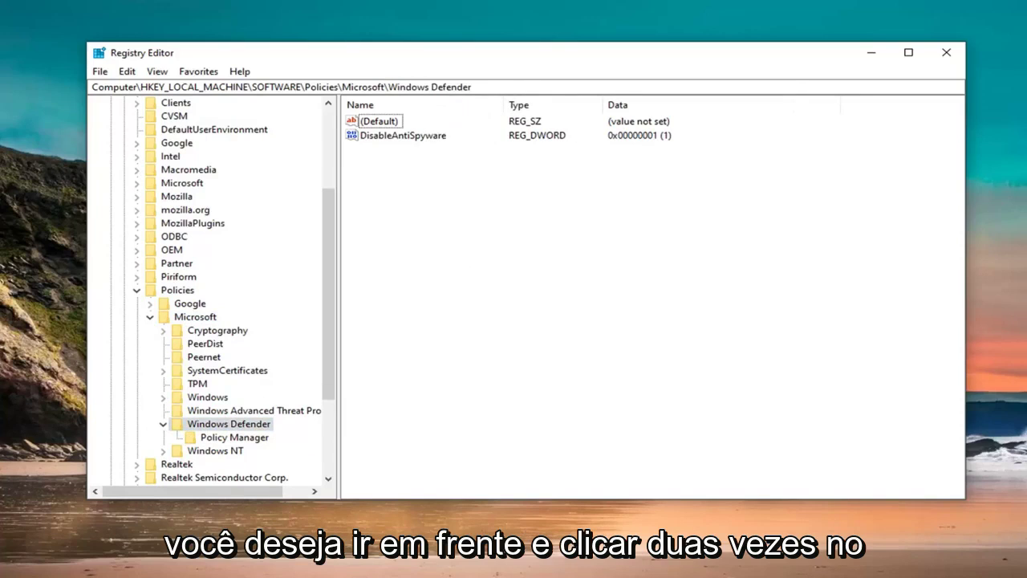
{"action": "double_click", "coordinate": [392, 137]}
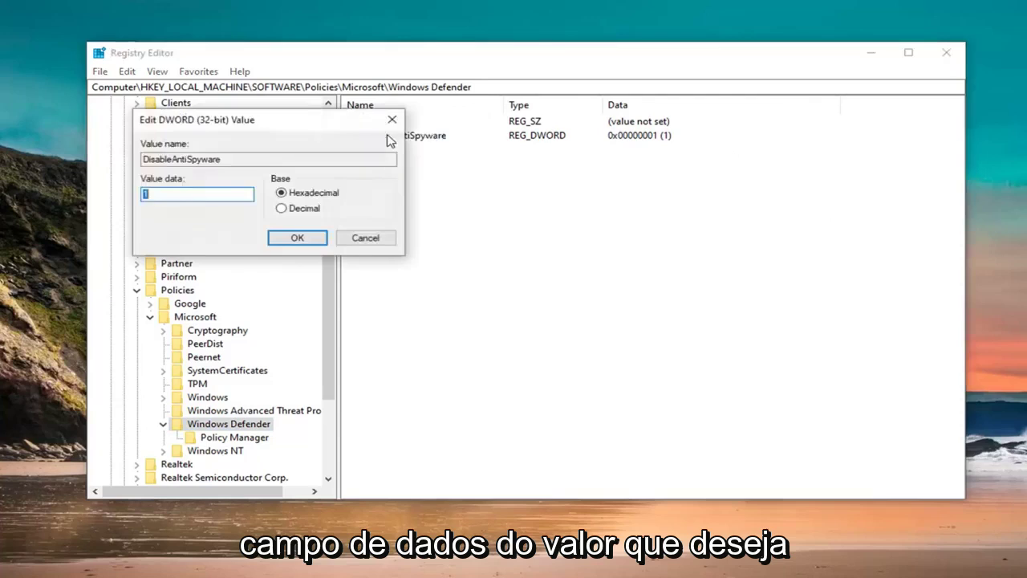
{"action": "left_click_drag", "start_coordinate": [273, 121], "coordinate": [439, 145]}
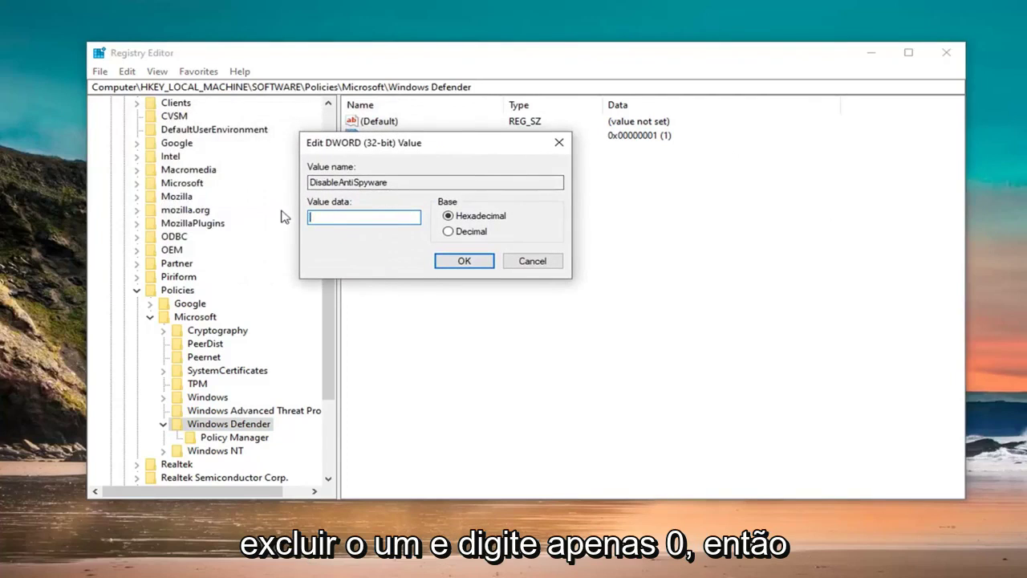
{"action": "type", "text": "0"}
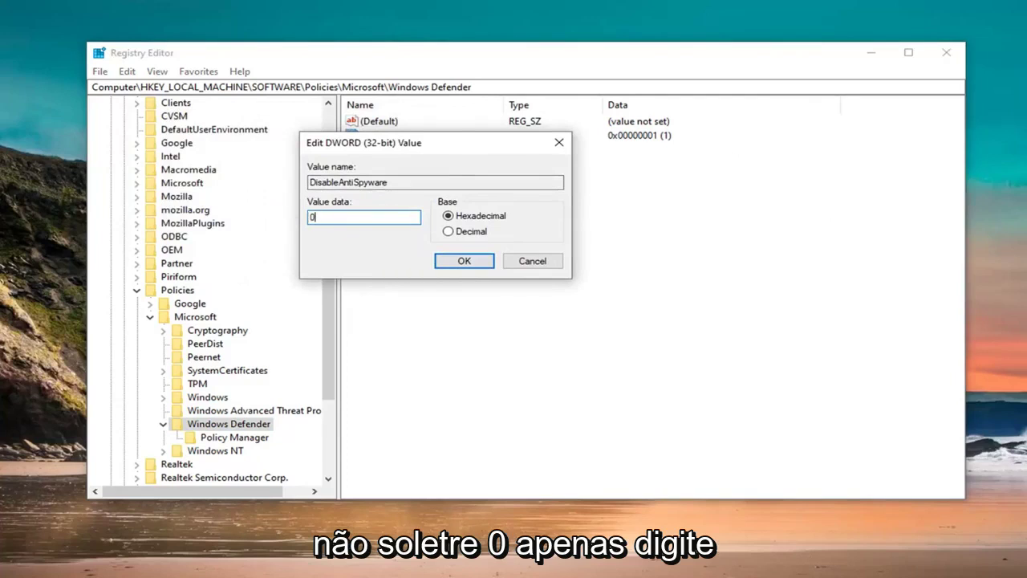
{"action": "left_click", "coordinate": [457, 263]}
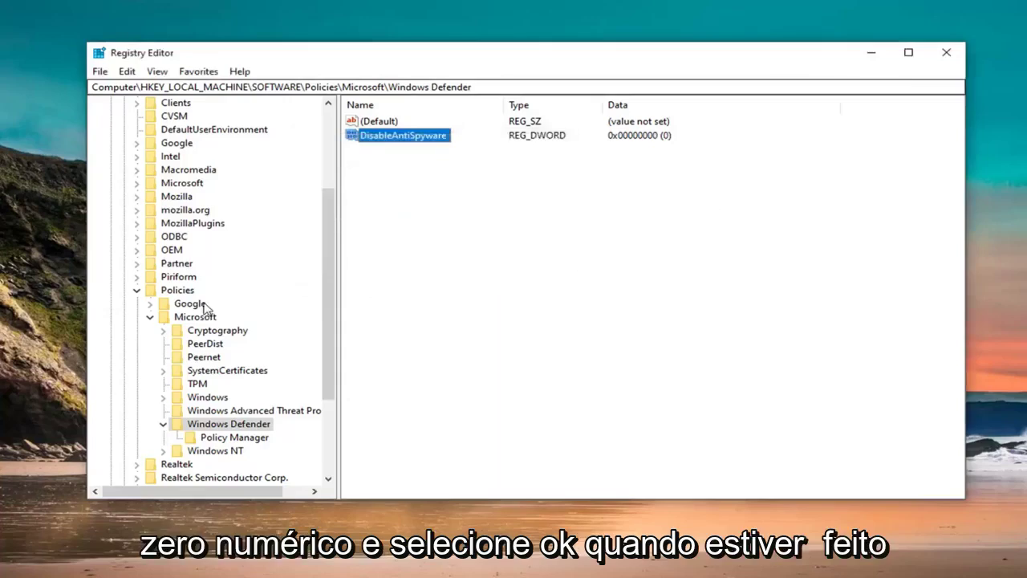
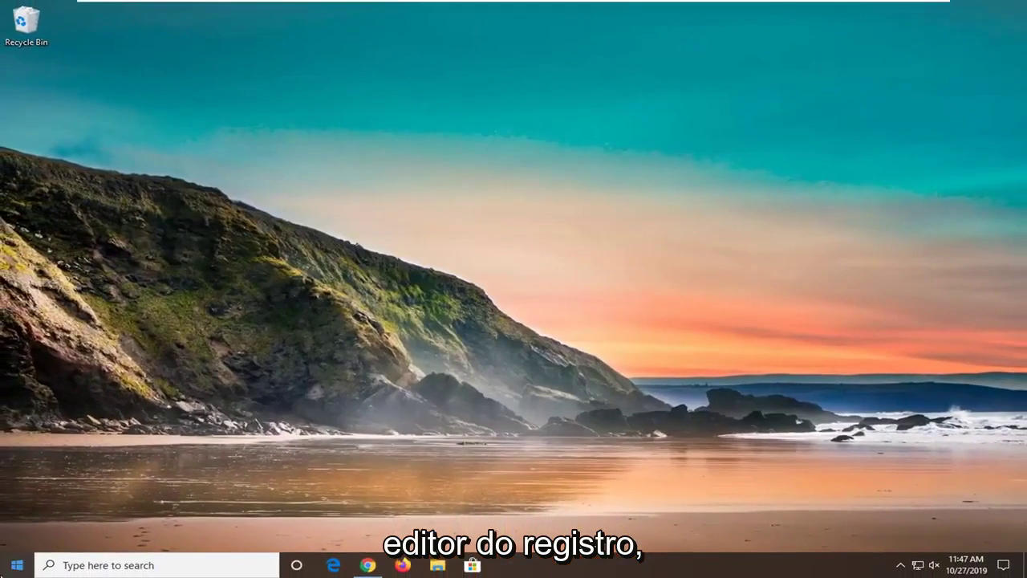
Switch to Windows Security and restart the stopped threat service under Virus & threat protection.
{"action": "key", "text": "super"}
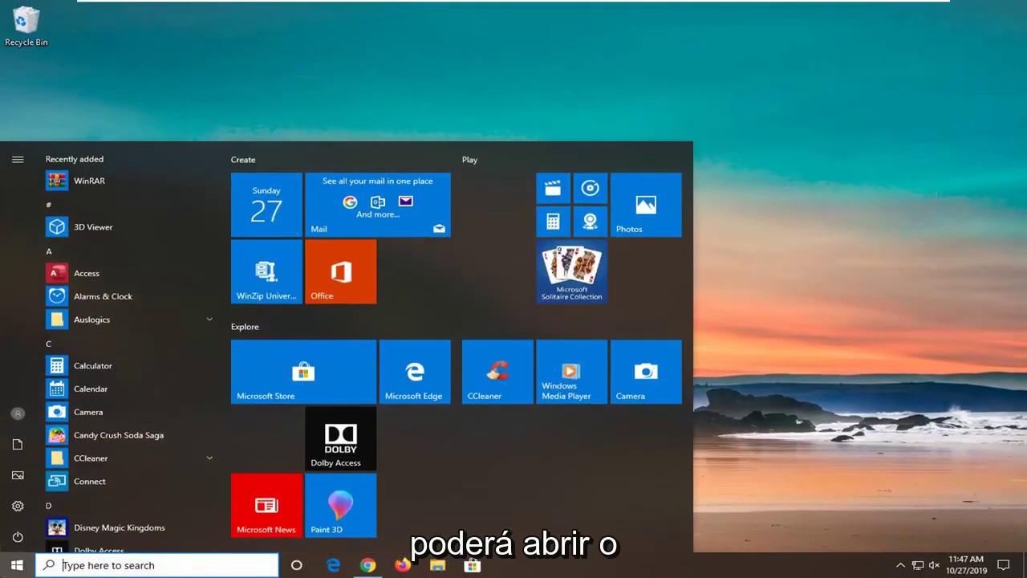
{"action": "type", "text": "windows de"}
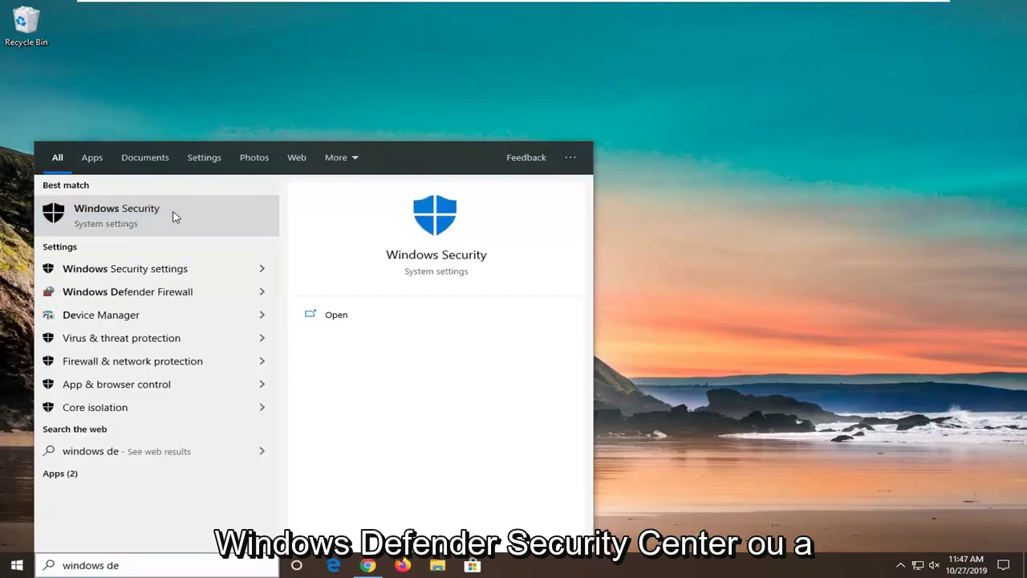
{"action": "left_click", "coordinate": [171, 216]}
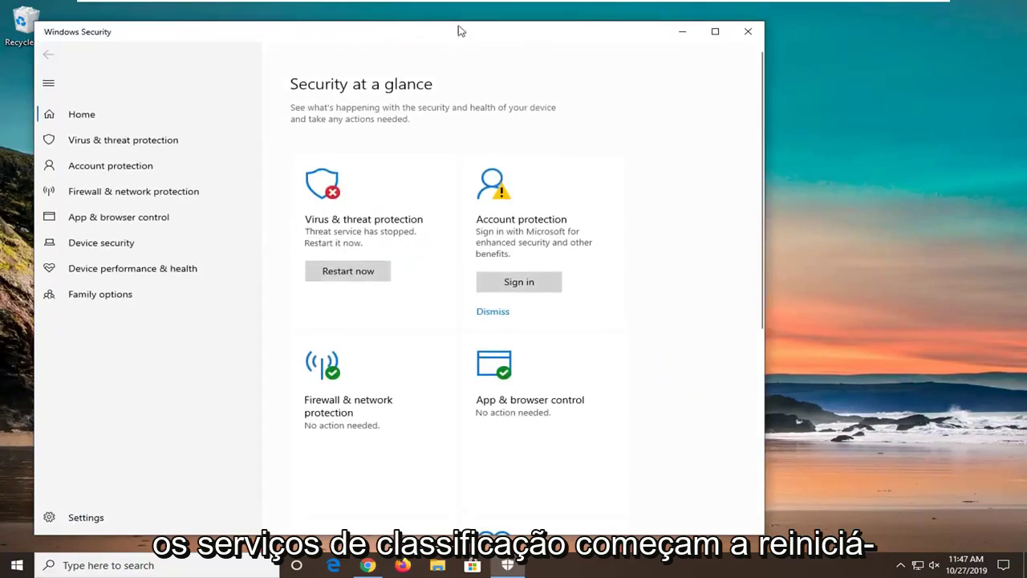
{"action": "left_click_drag", "start_coordinate": [490, 34], "coordinate": [625, 46]}
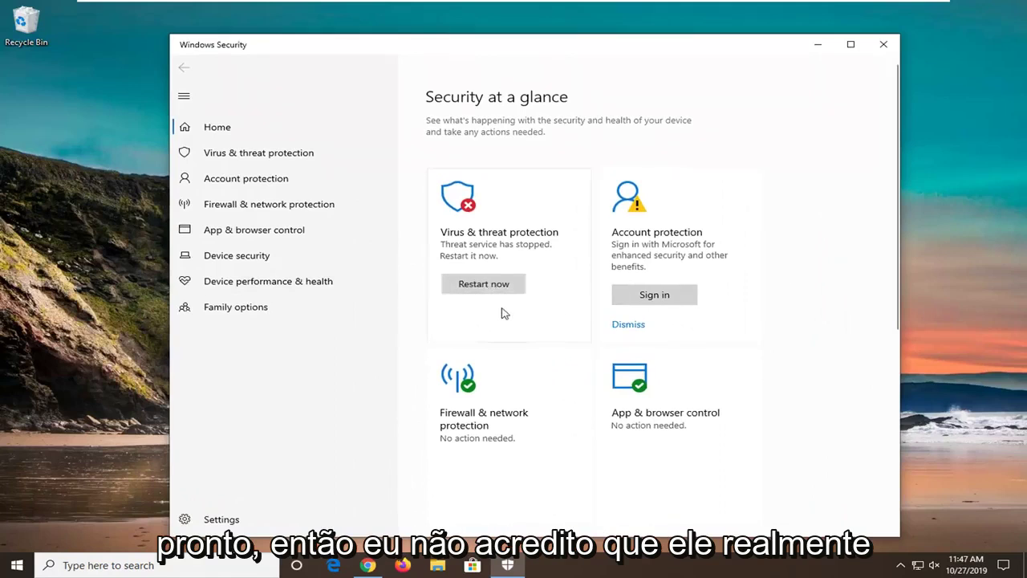
{"action": "left_click", "coordinate": [499, 213]}
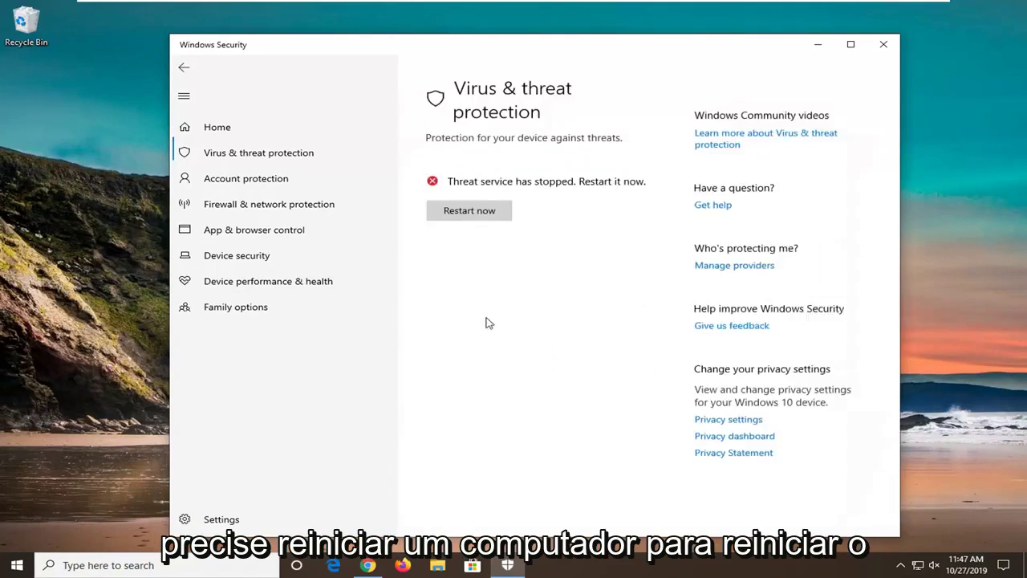
{"action": "left_click", "coordinate": [482, 213]}
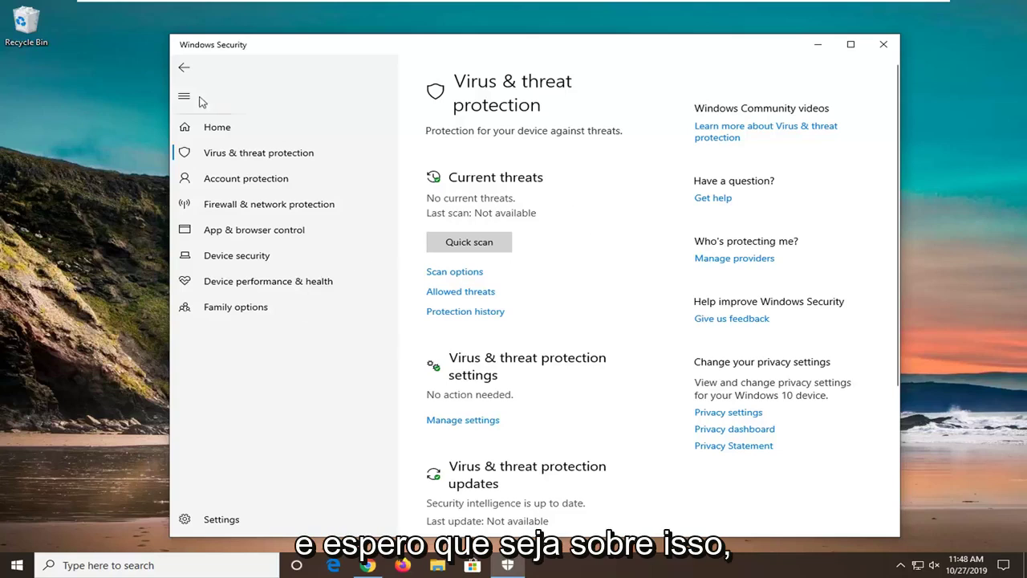
Return to the security overview and dismiss the OneDrive setup and Microsoft account sign-in recommendations.
{"action": "left_click", "coordinate": [184, 68]}
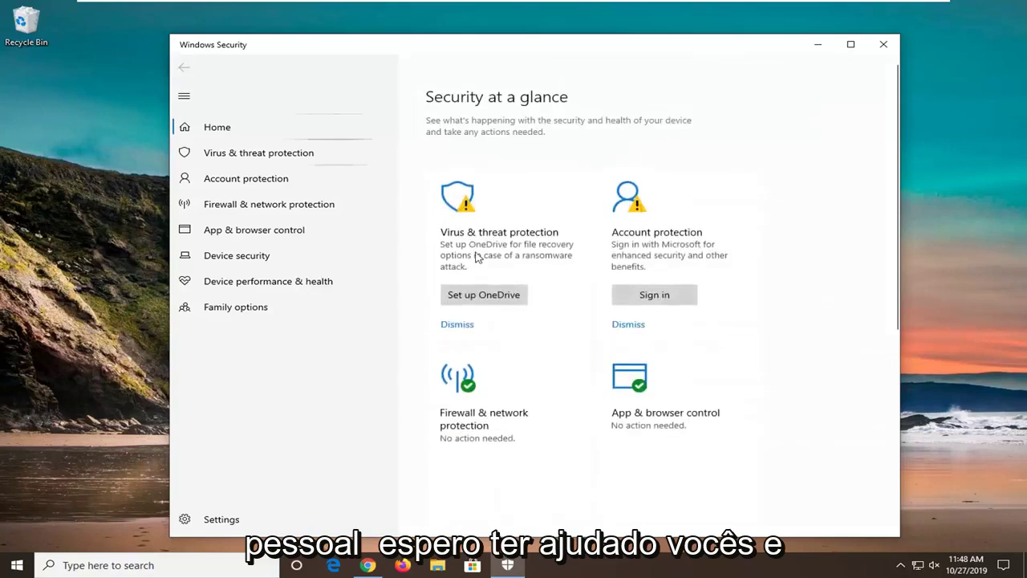
{"action": "left_click", "coordinate": [459, 326]}
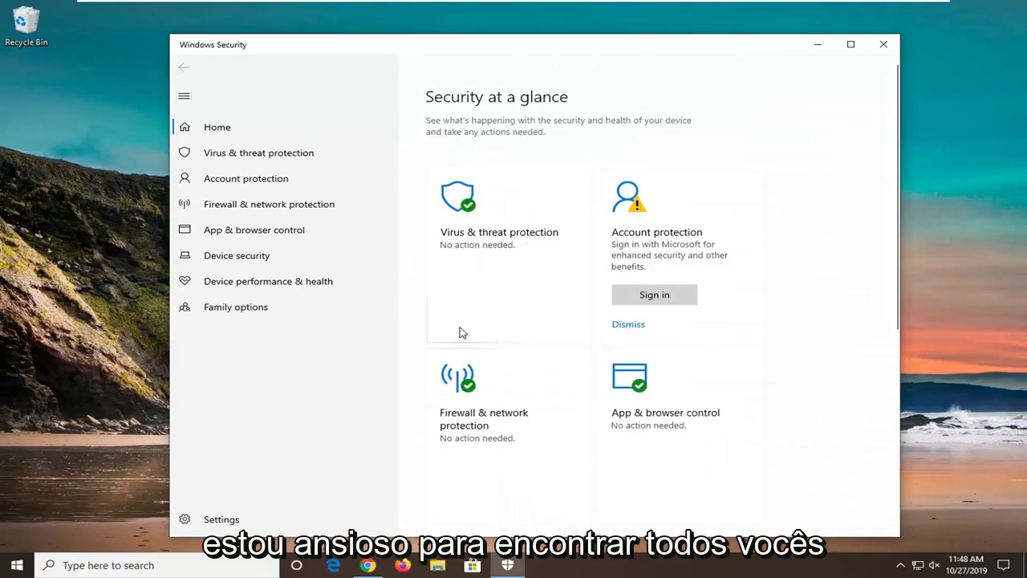
{"action": "left_click", "coordinate": [626, 325]}
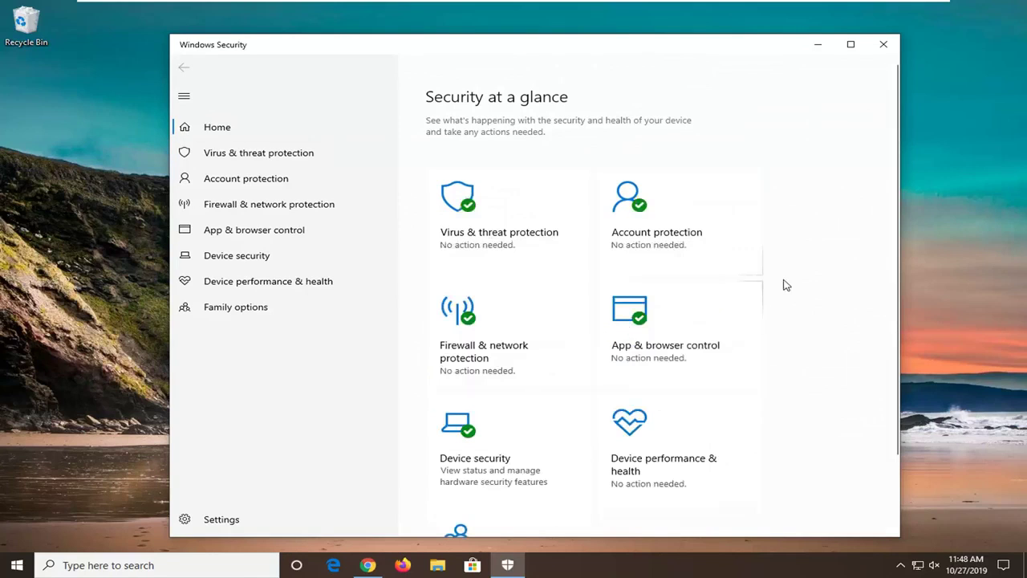